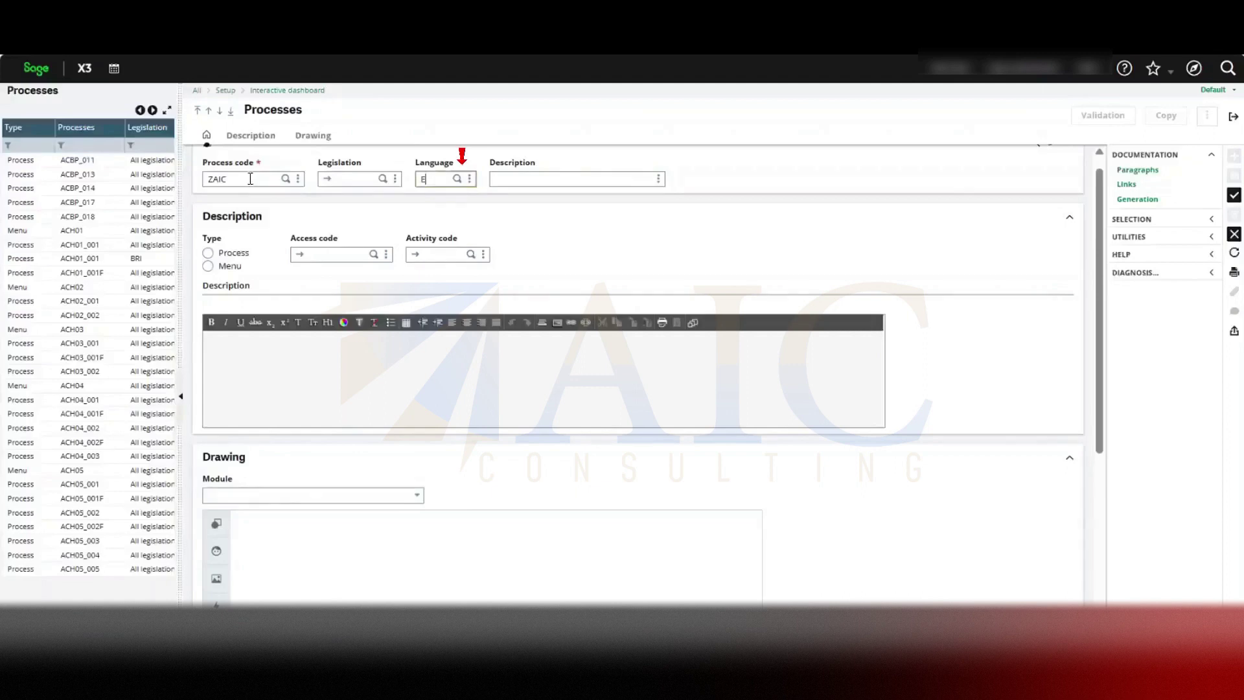
Complete the ZAIC process header with language ENG, the description Purchase Process and the type Process
key("Tab")
type("Purchase Process")
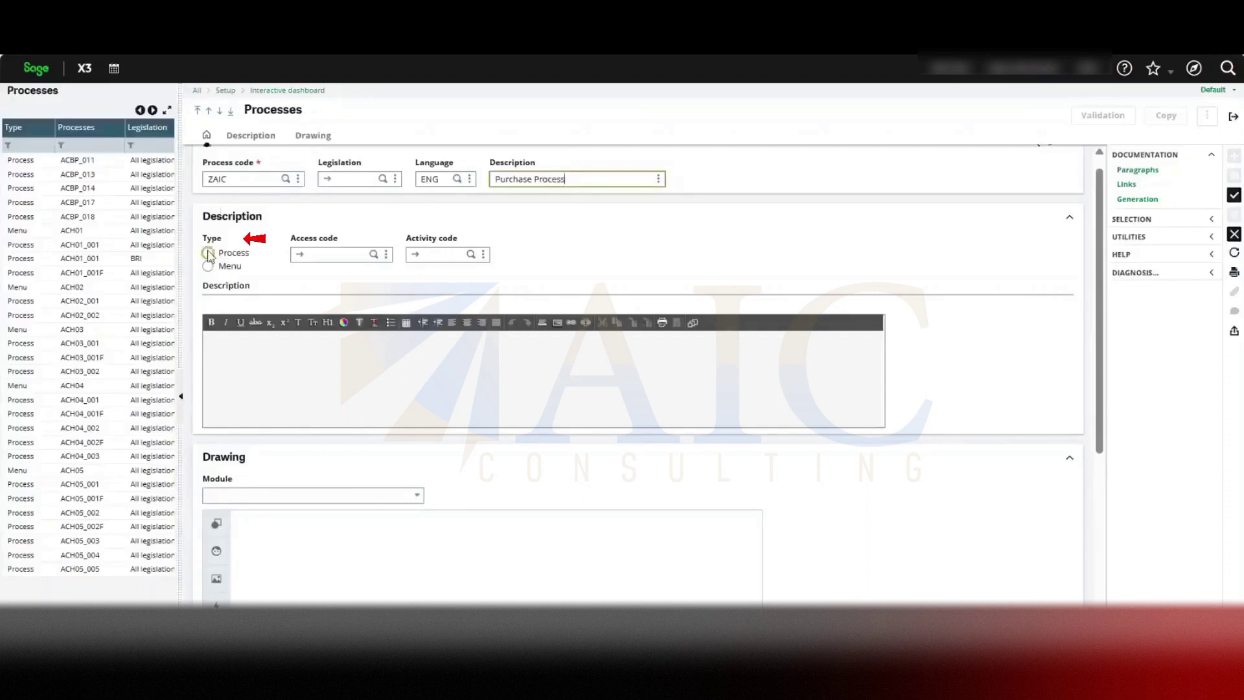
left_click(209, 253)
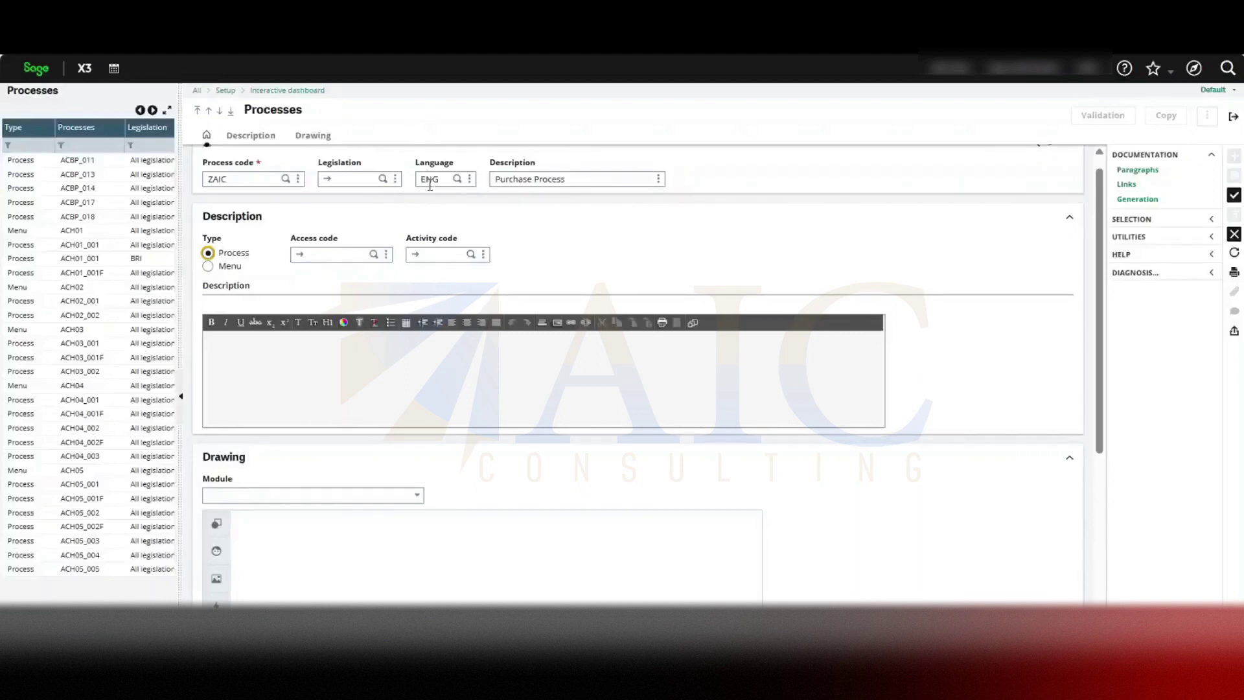
Label the five connected drawing boxes in order Purchase Request, Request for Quotes, Purchase Order, Receiving Goods and Validate Invoice
scroll(429, 186, "down", 3)
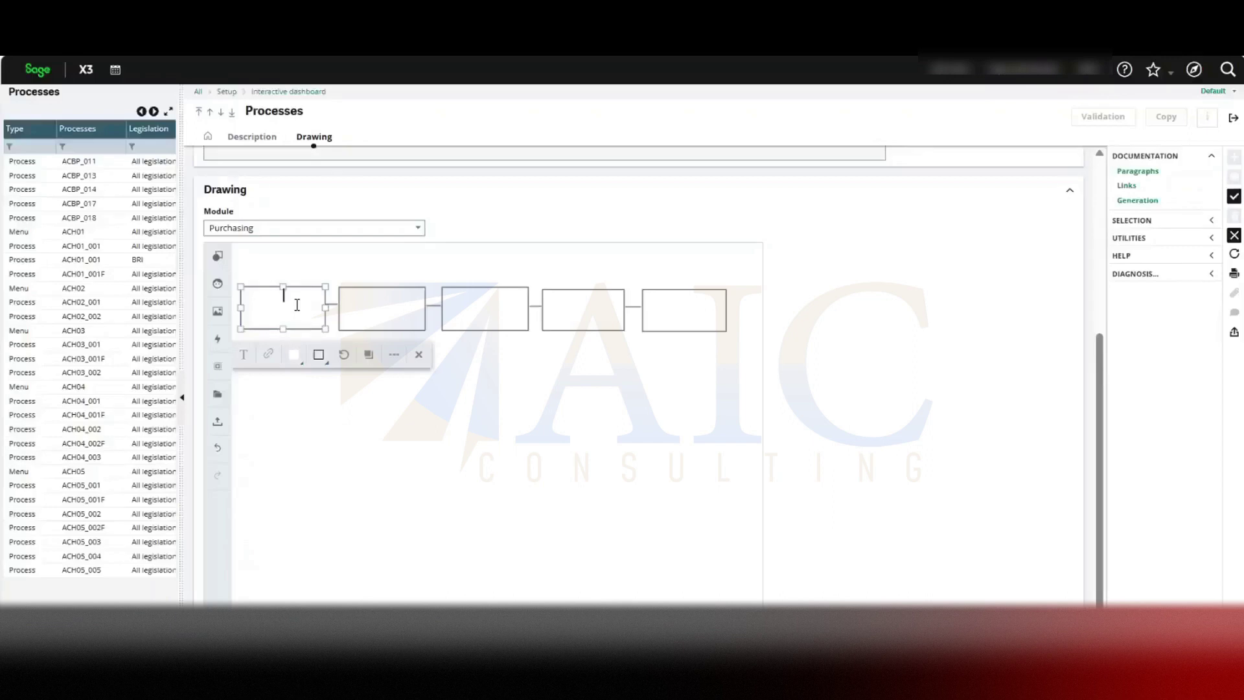
type("Purchase Request")
left_click(361, 308)
type("Request for Quotes")
left_click(460, 307)
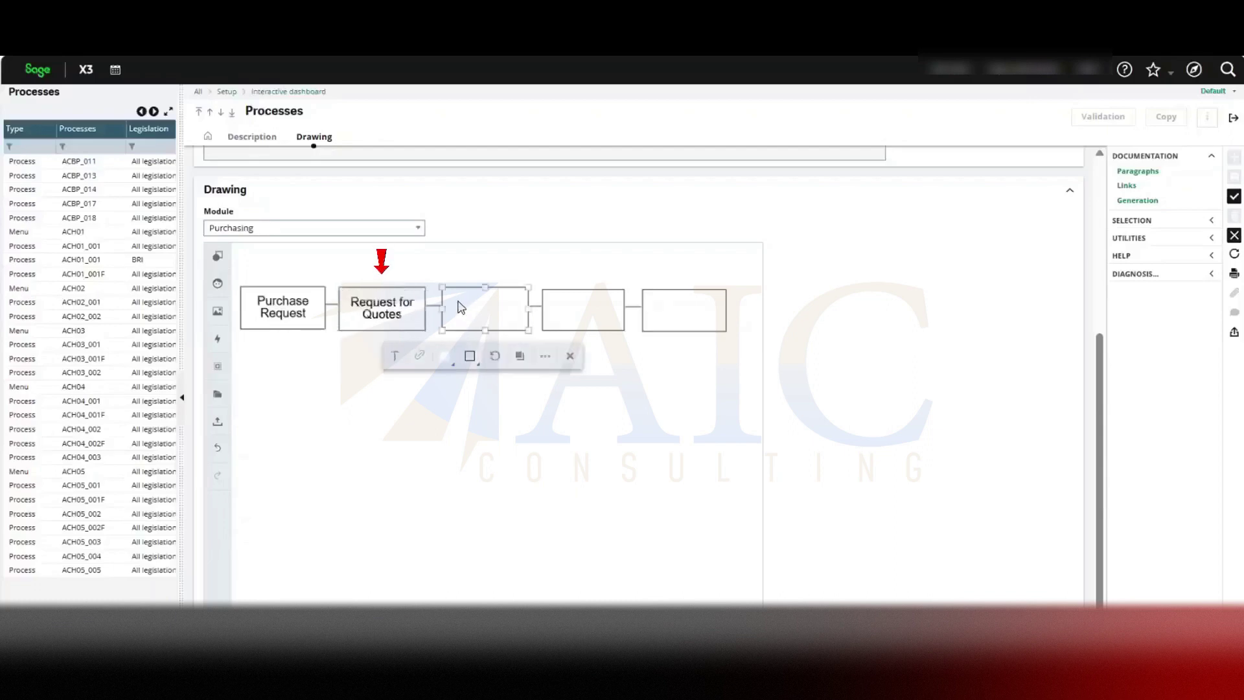
type("Purchase Order")
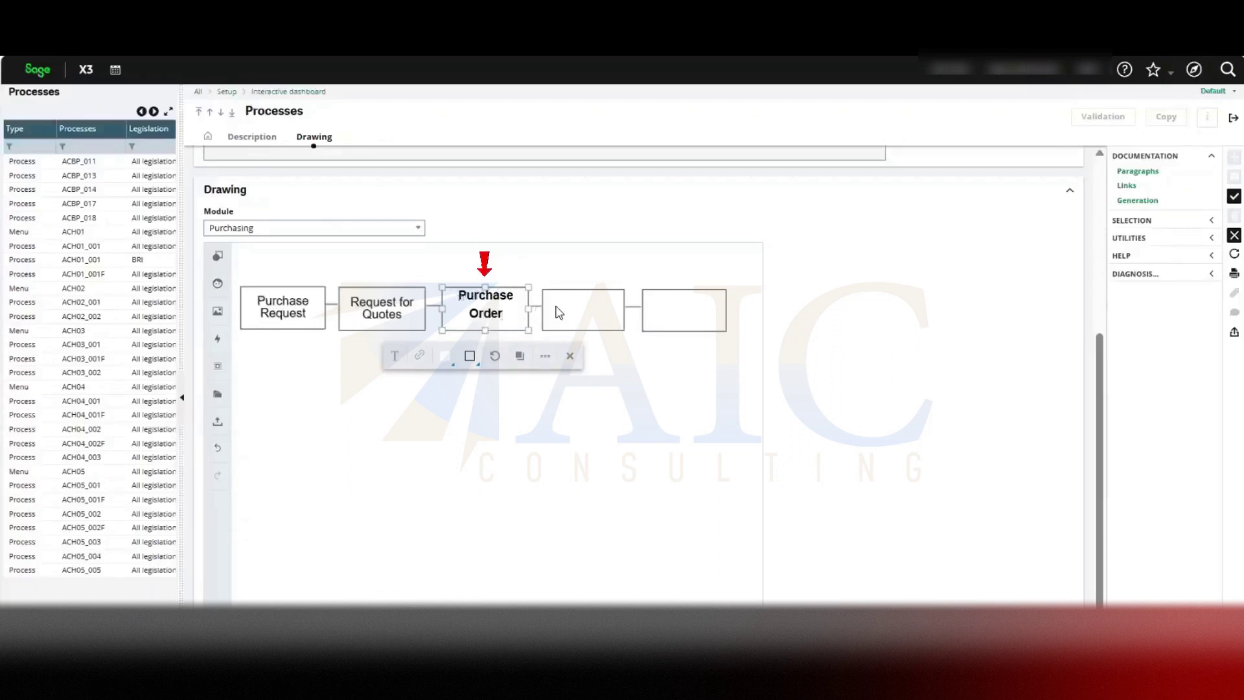
left_click(555, 311)
type("Receiving Goods")
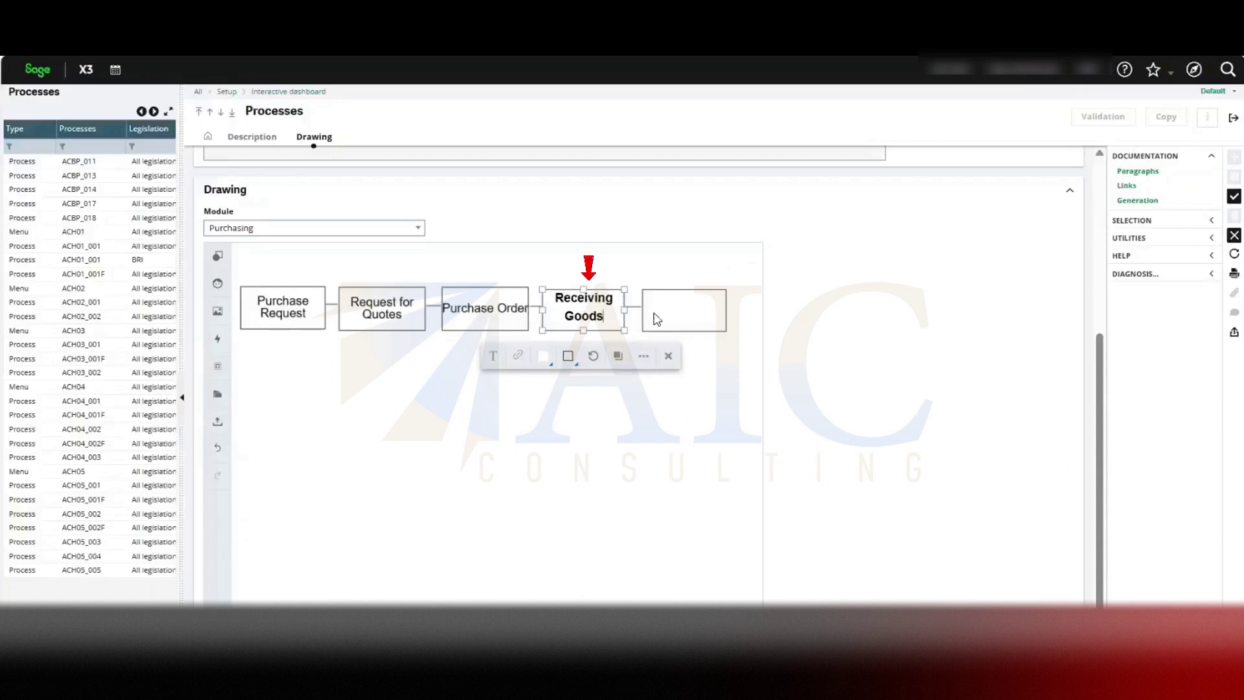
left_click(656, 317)
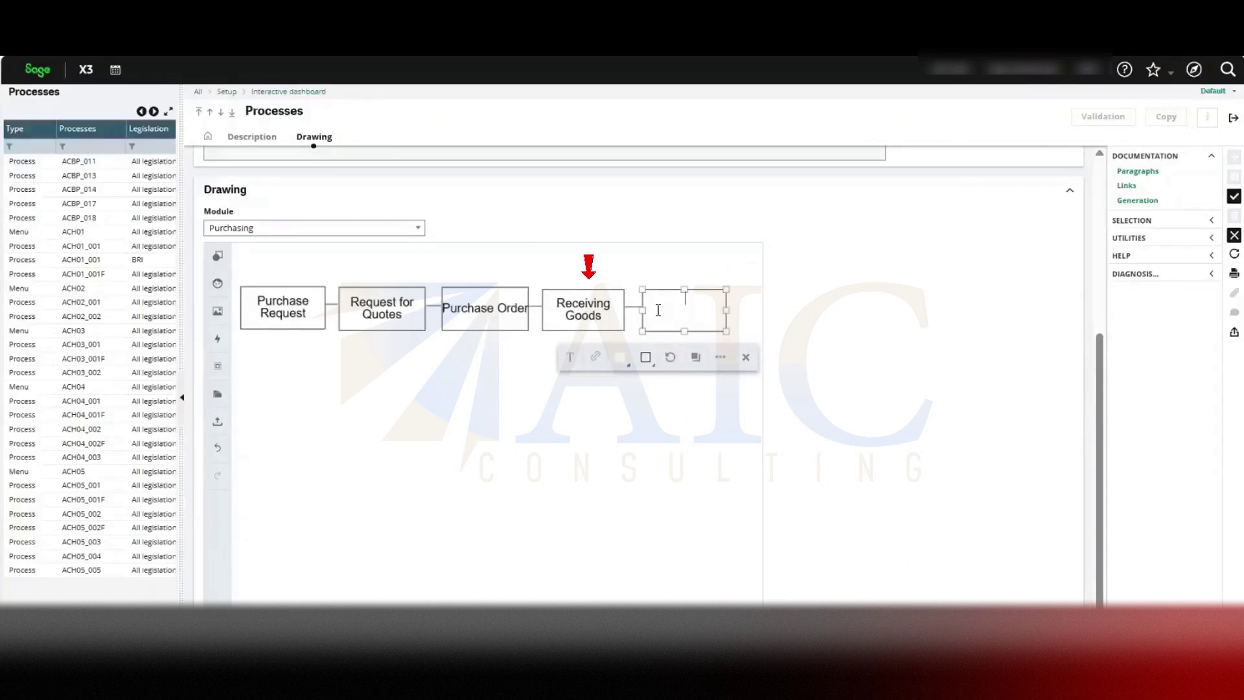
type("Validate Invoice")
left_click(745, 321)
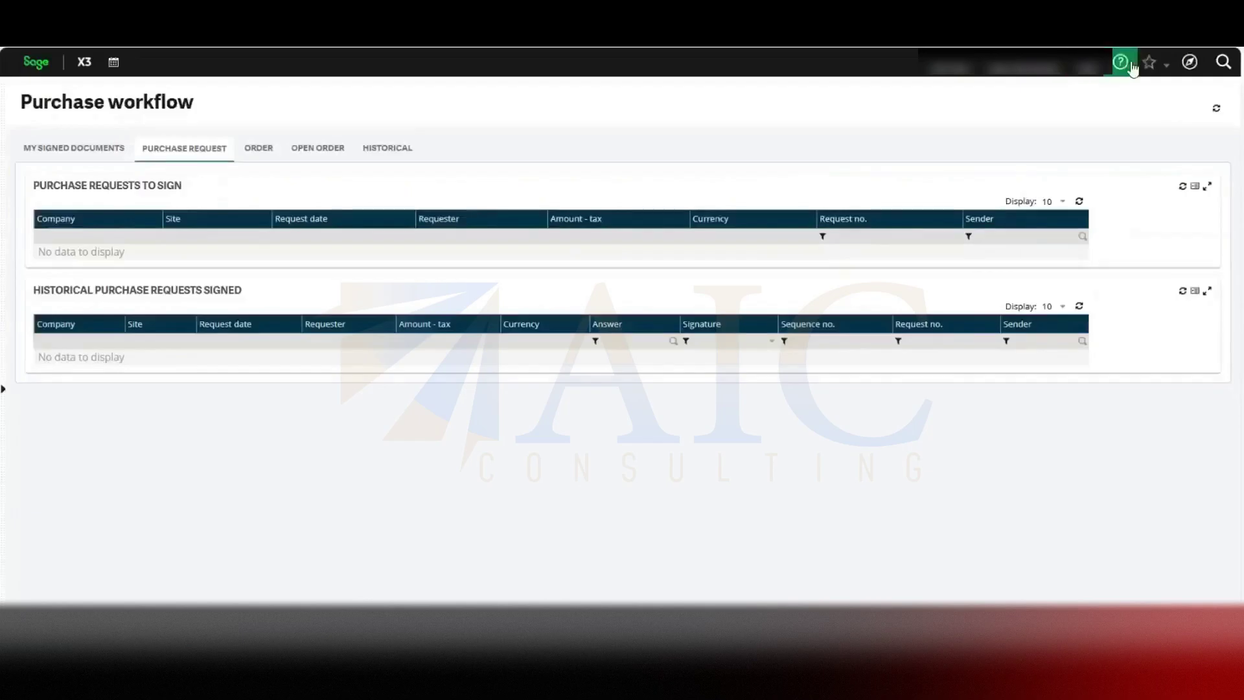
Create a new menu item under Administration's authoring pages with code ZAIC_PRO and title Procurment process
left_click(1190, 63)
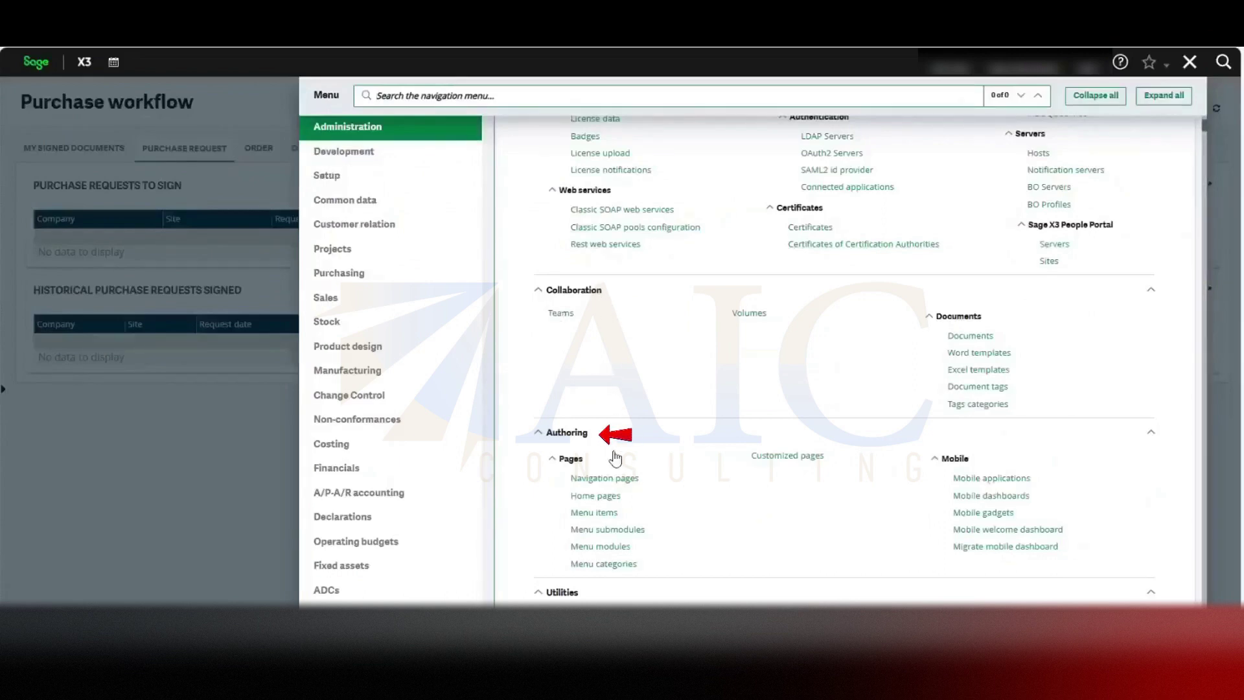
left_click(593, 513)
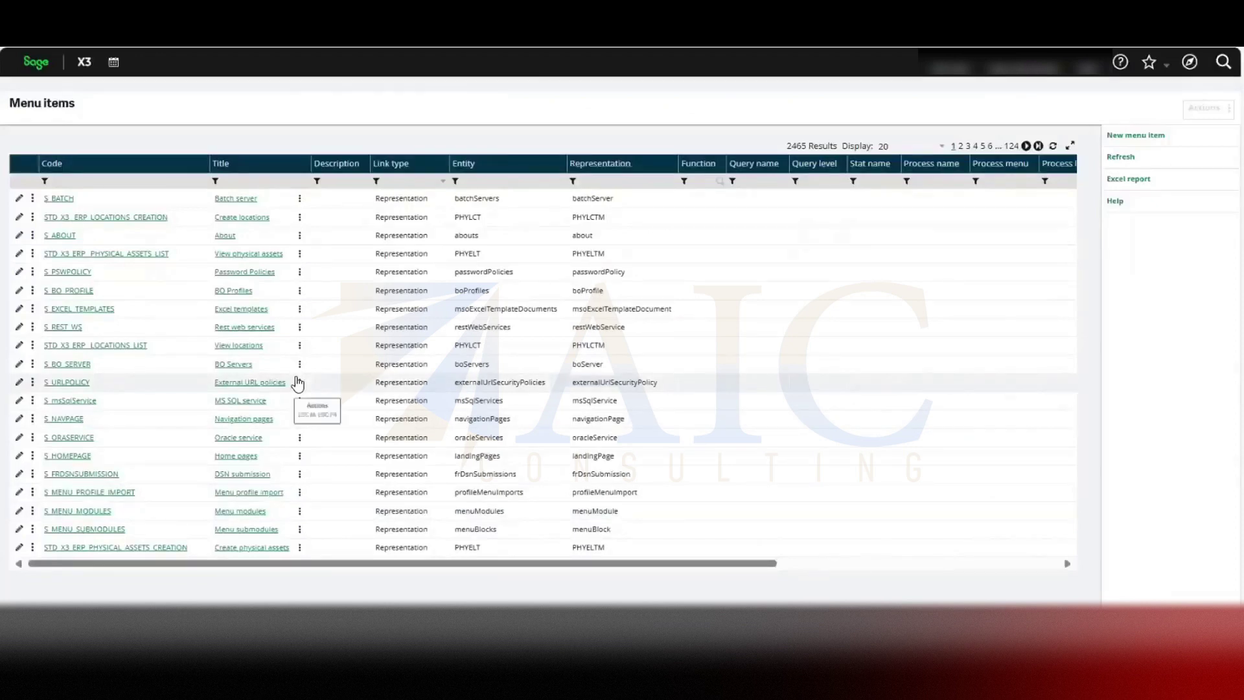
left_click(1156, 144)
type("Z")
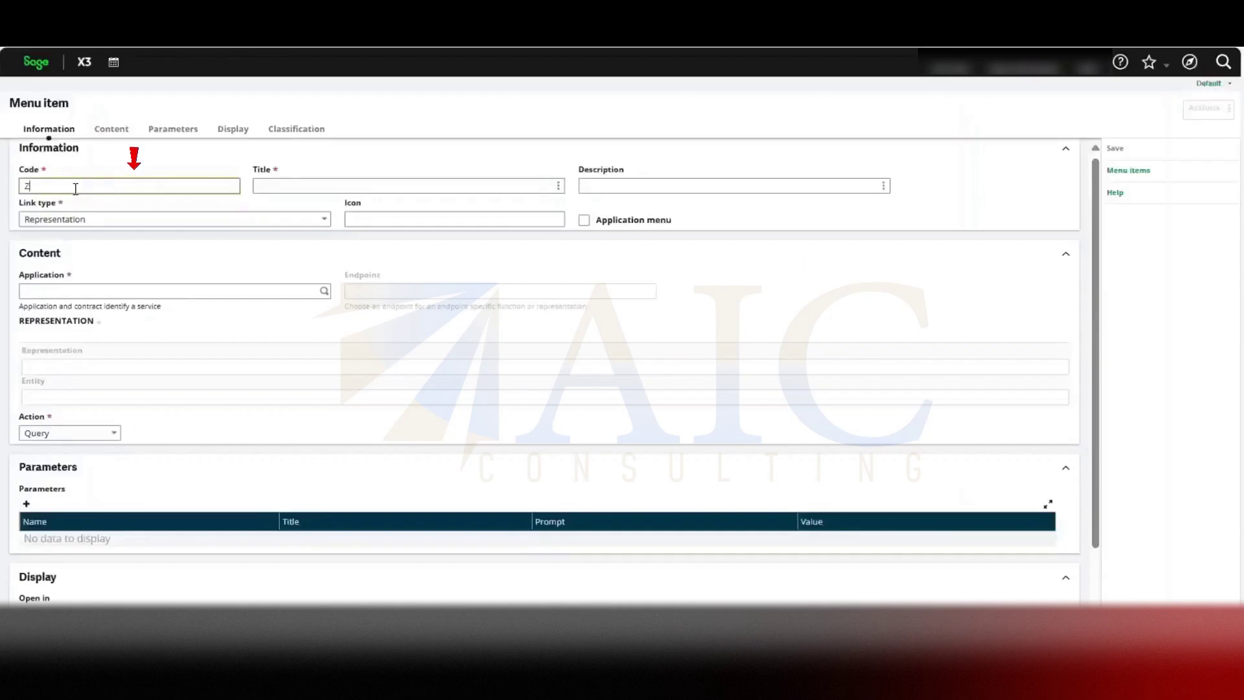
type("AIC_PRO")
key("Tab")
type("Procurment process")
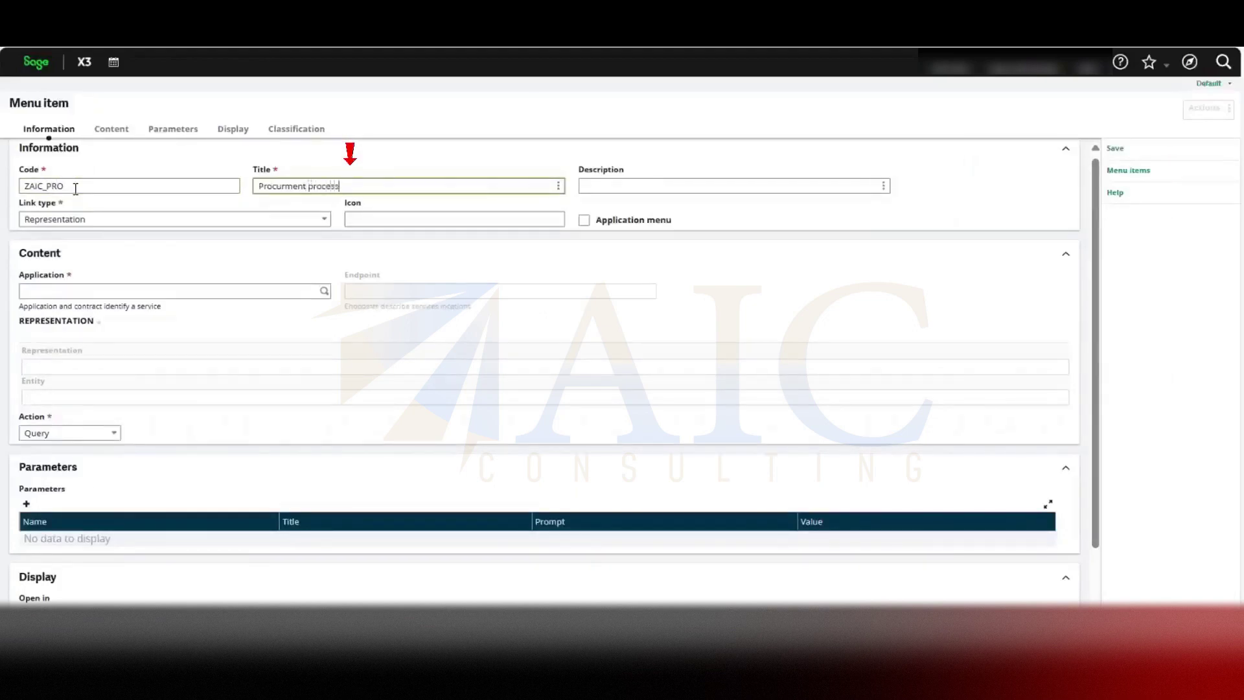
Set the menu item's link type to Process and its application to X3 ERP
left_click(323, 220)
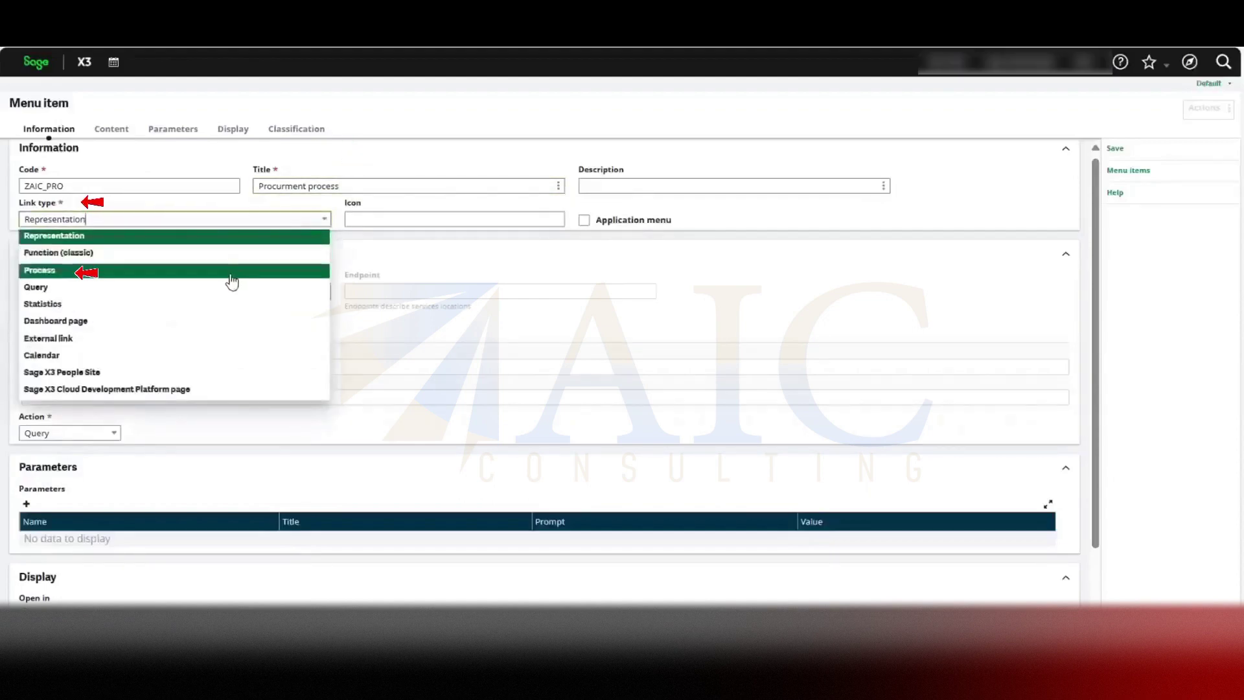
left_click(233, 280)
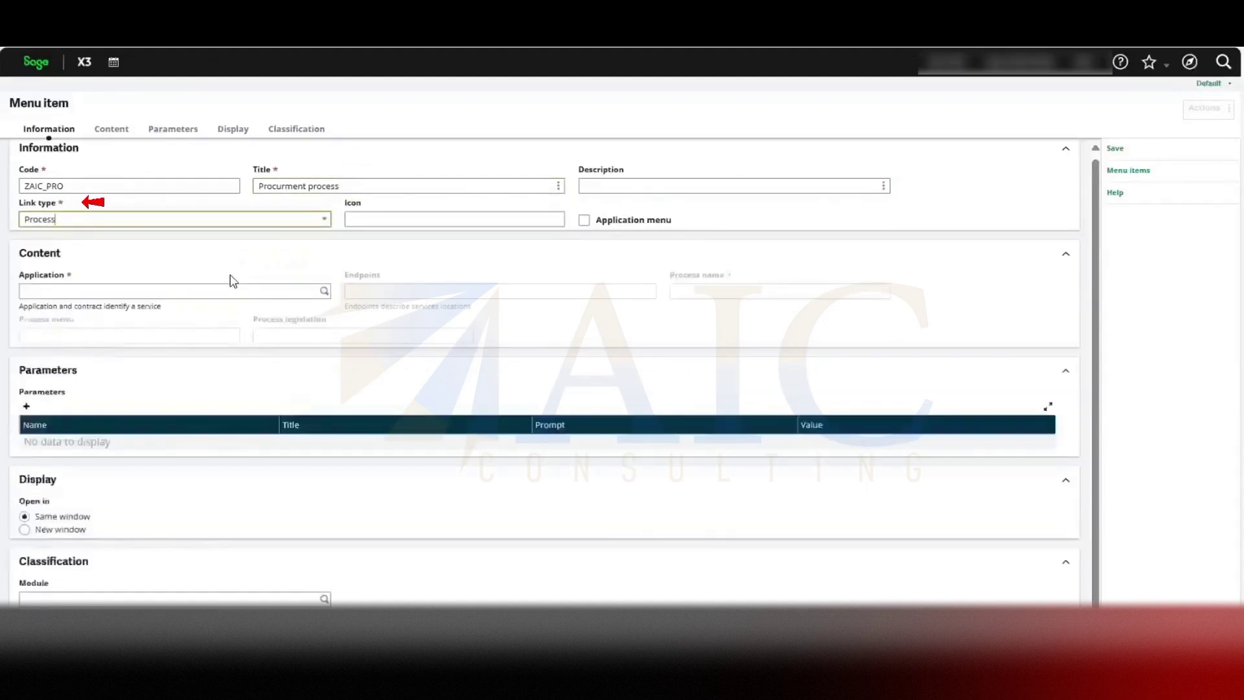
left_click(324, 291)
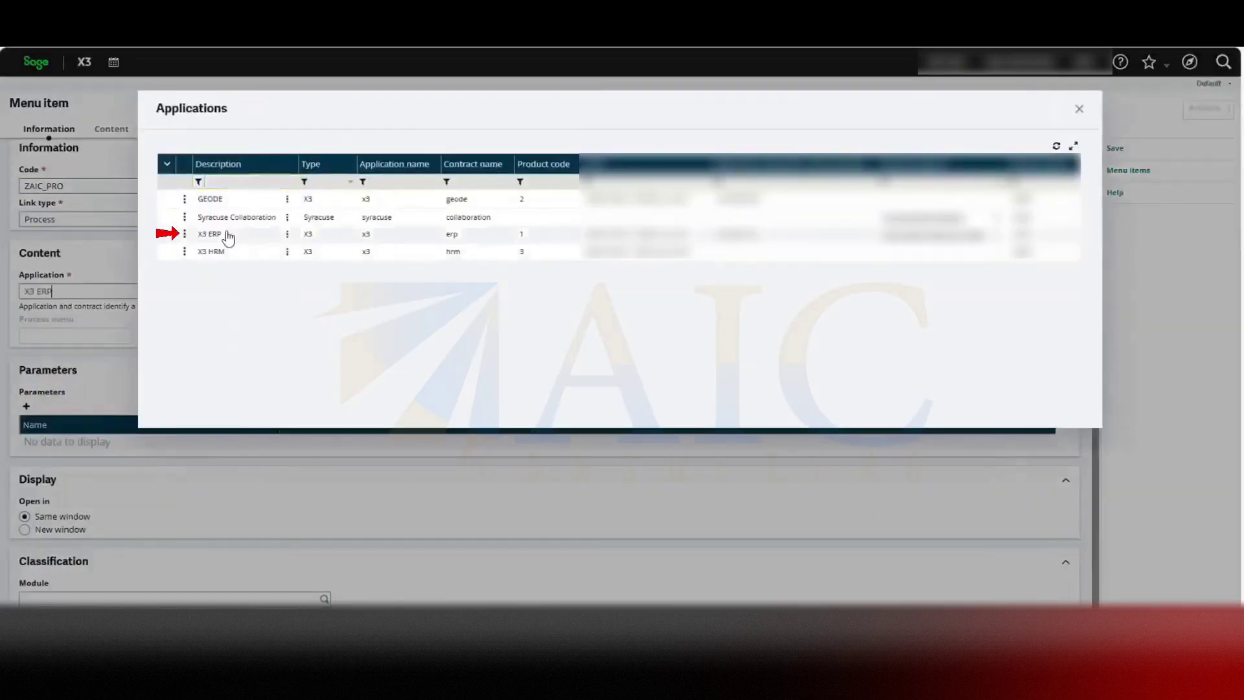
left_click(228, 237)
Enter ZAIC as the process name and Procurment Process as the process menu, and save the menu item
left_click(713, 292)
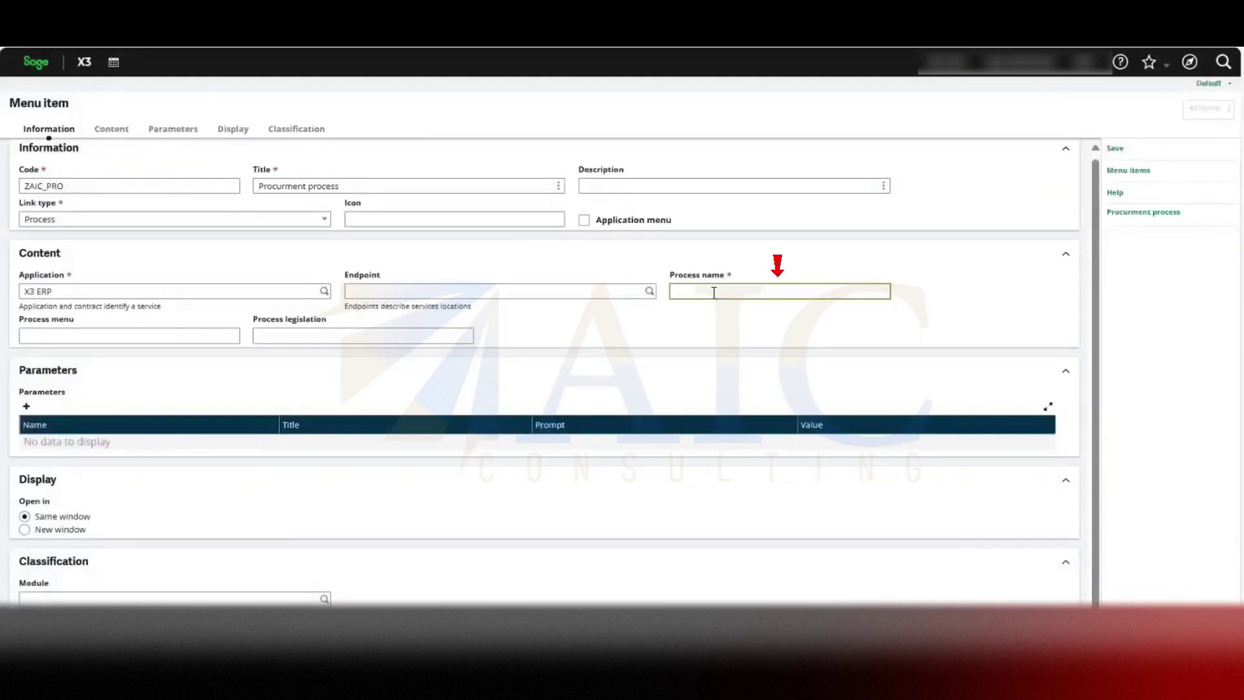
type("ZAIC")
key("Tab")
type("Procurmen")
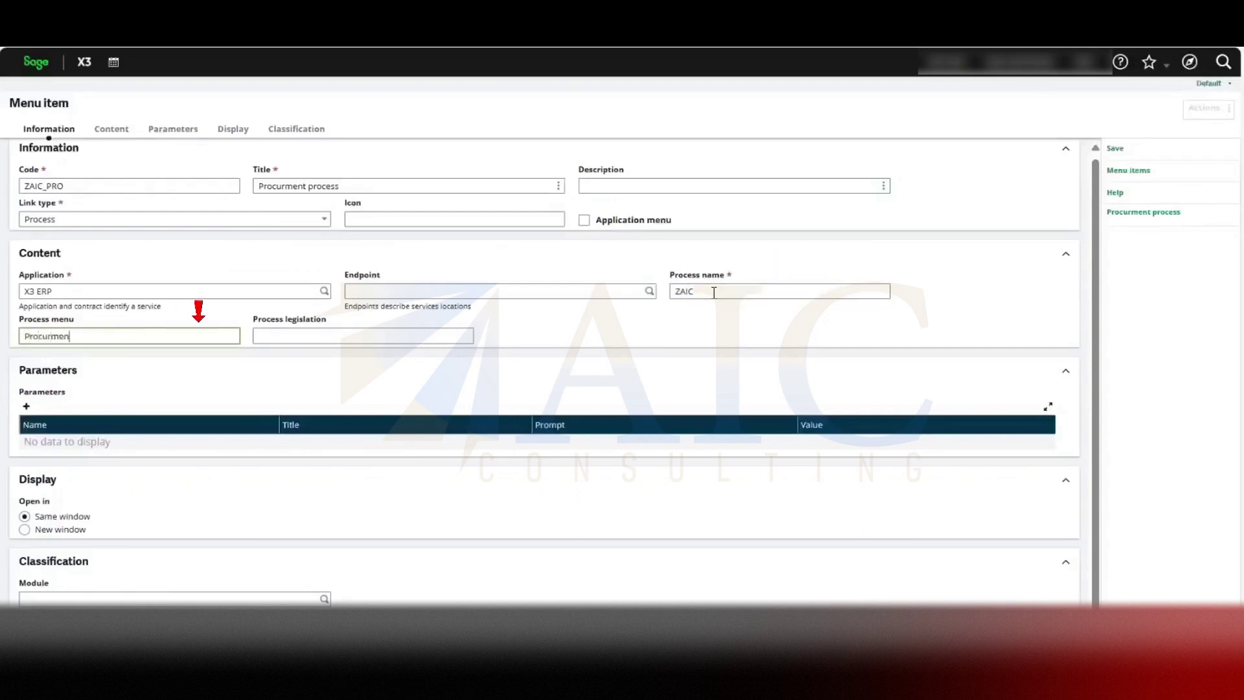
type("t Process")
left_click(1142, 148)
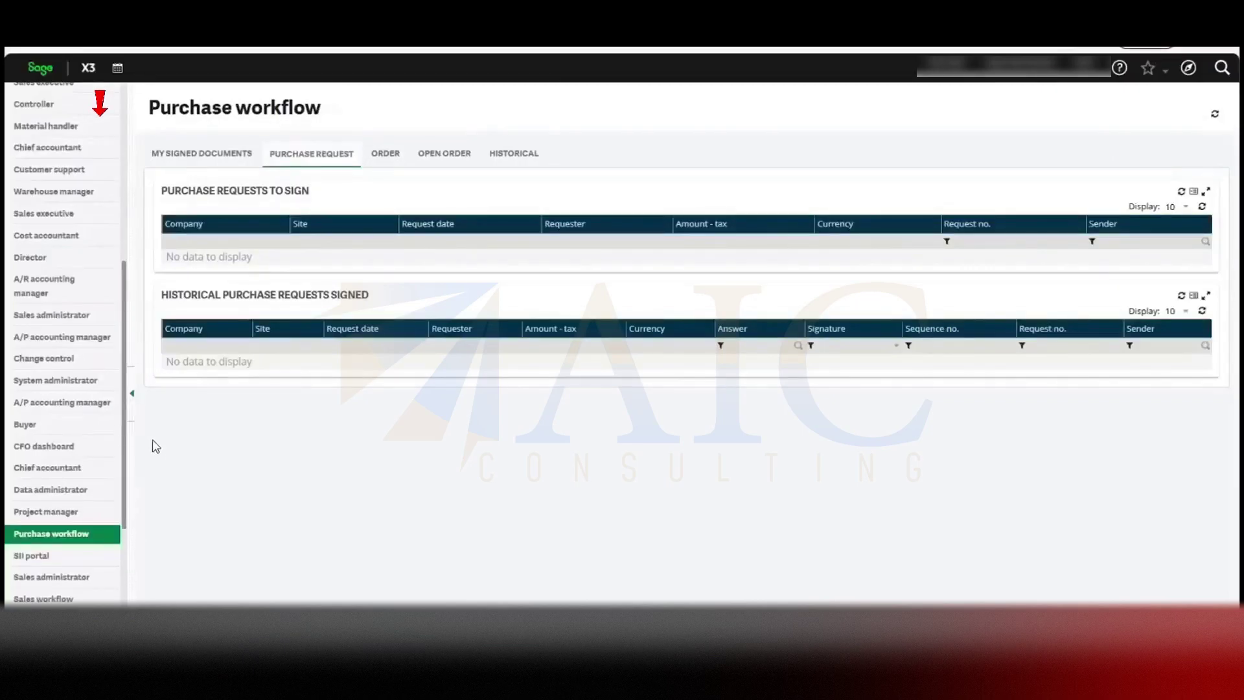
Create a new home page under Administration's authoring pages with page name ZPRO_MGR_DSH and title Procurement Manager Dashboard
left_click(1188, 70)
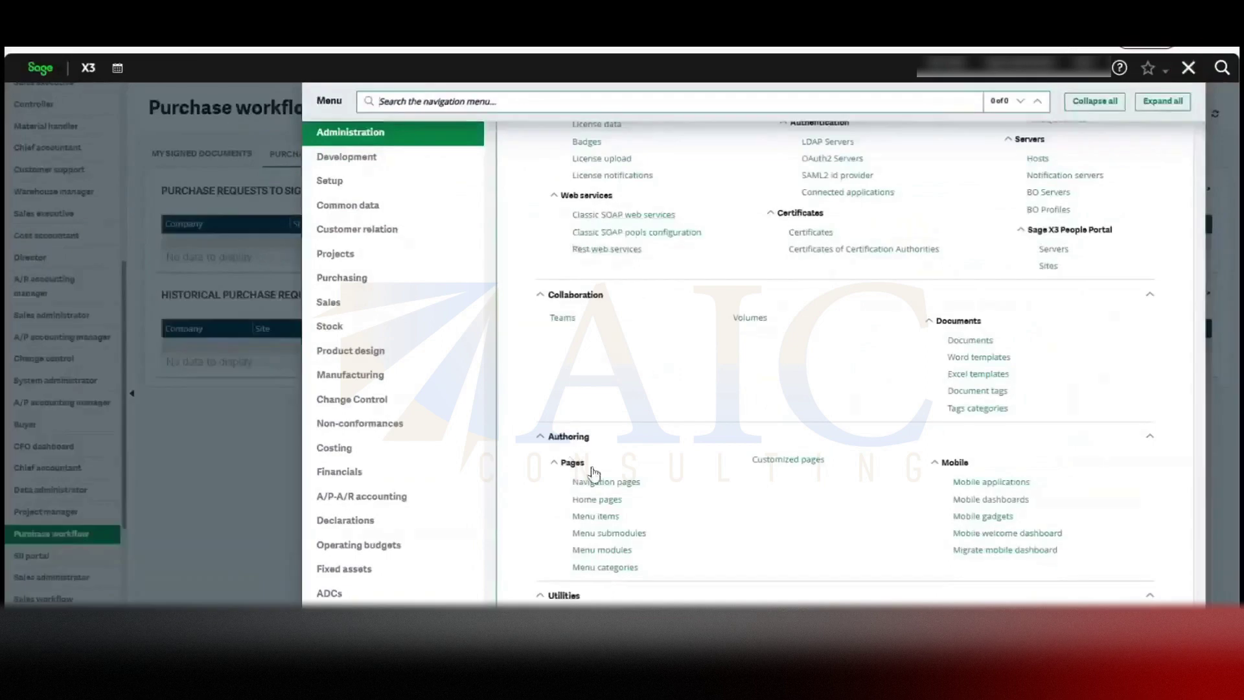
left_click(608, 502)
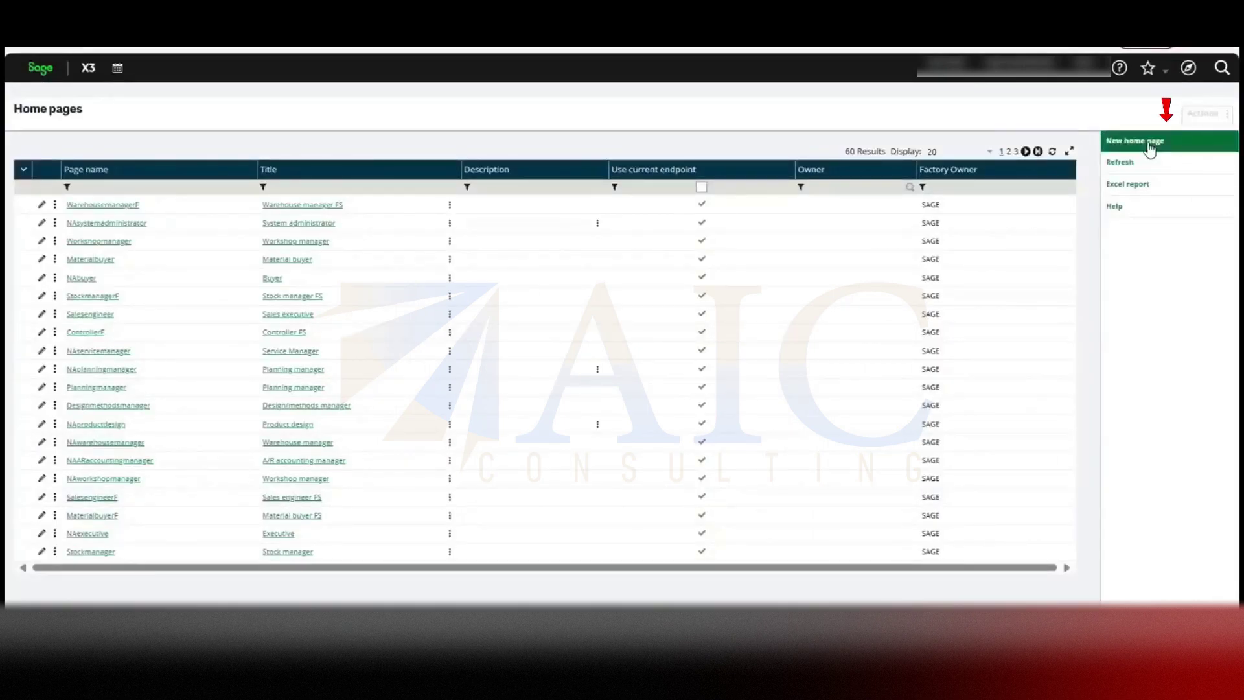
left_click(1151, 149)
left_click(175, 192)
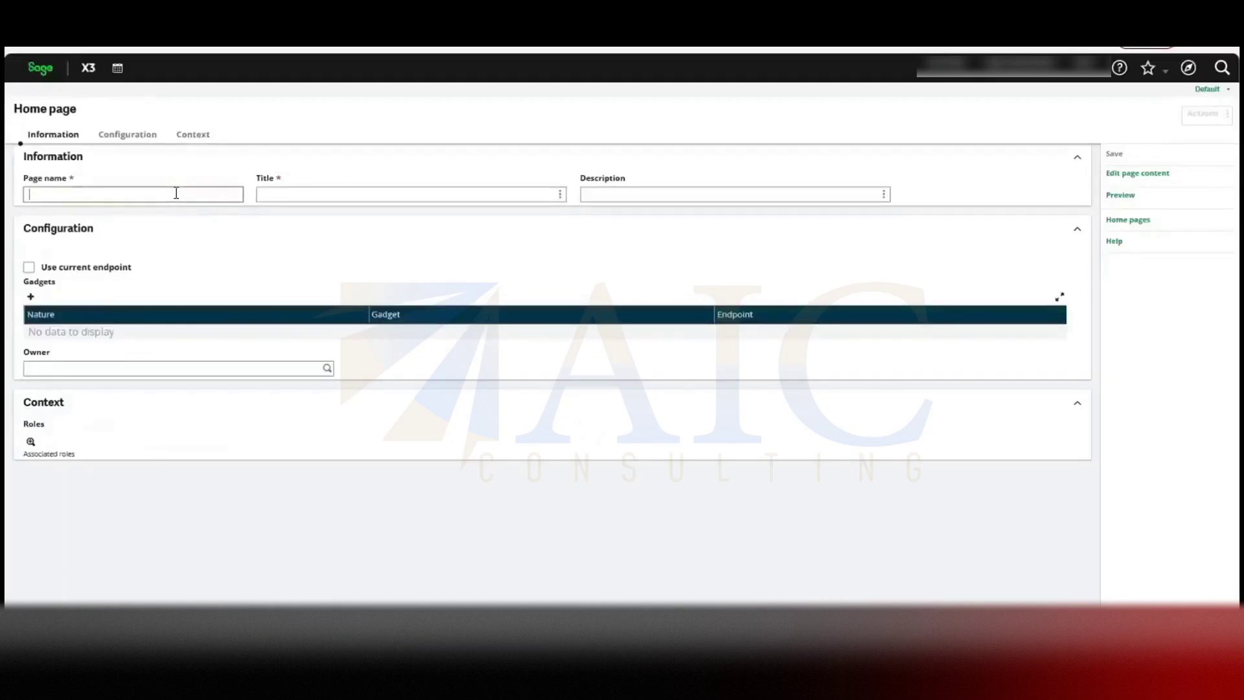
type("ZPRO")
type("MGR_DSH")
key("Tab")
type("Procurement Manager Dashboard")
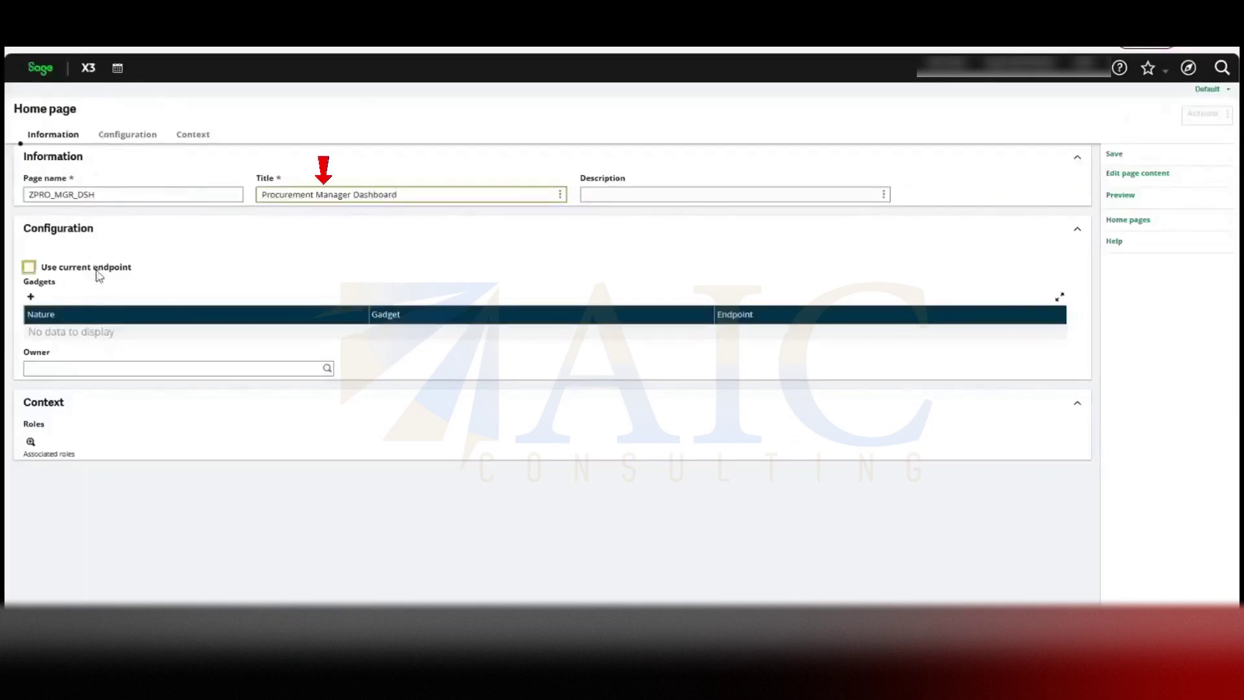
Add a gadget to the home page using the menu item with code ZAIC_PRO and the SEED endpoint
left_click(30, 296)
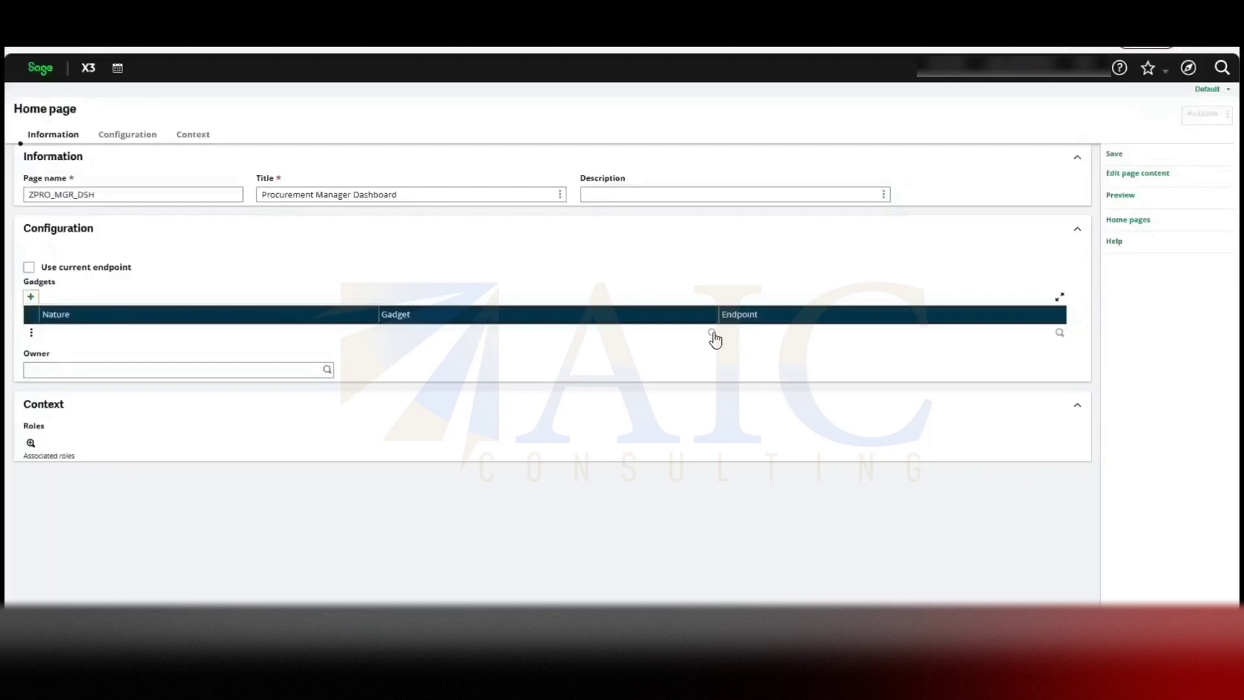
left_click(712, 333)
type("ZAIC_PRO")
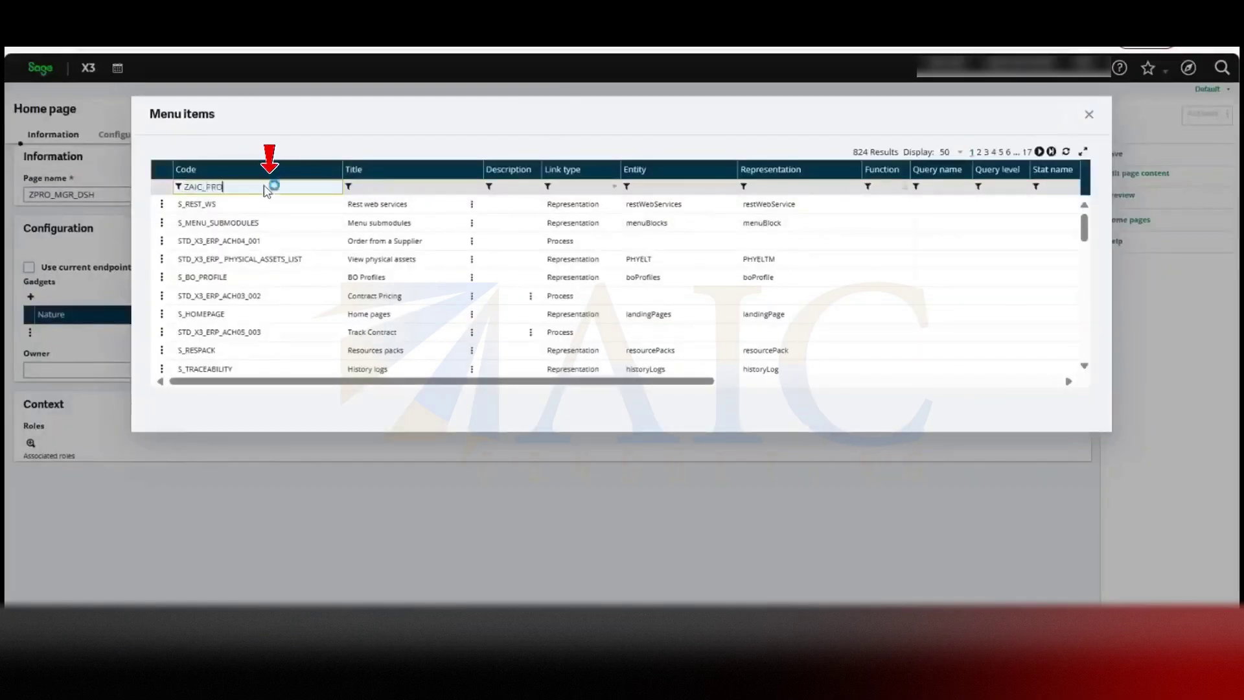
key("Tab")
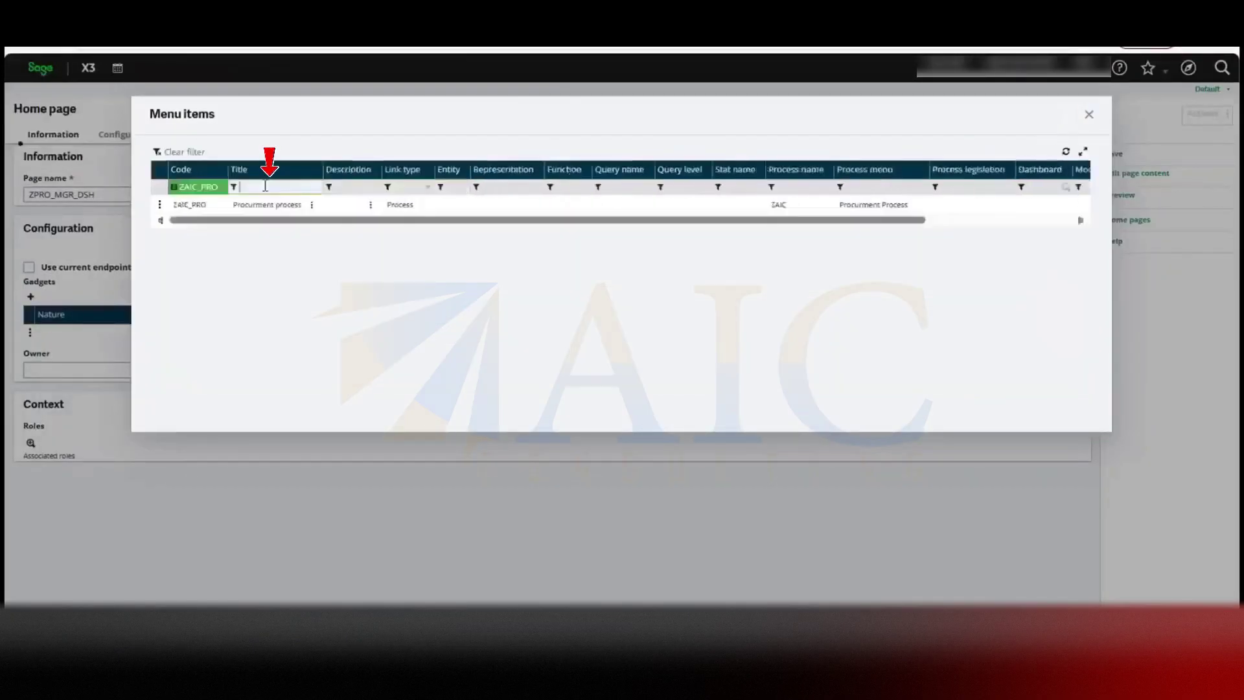
left_click(203, 210)
key("Tab")
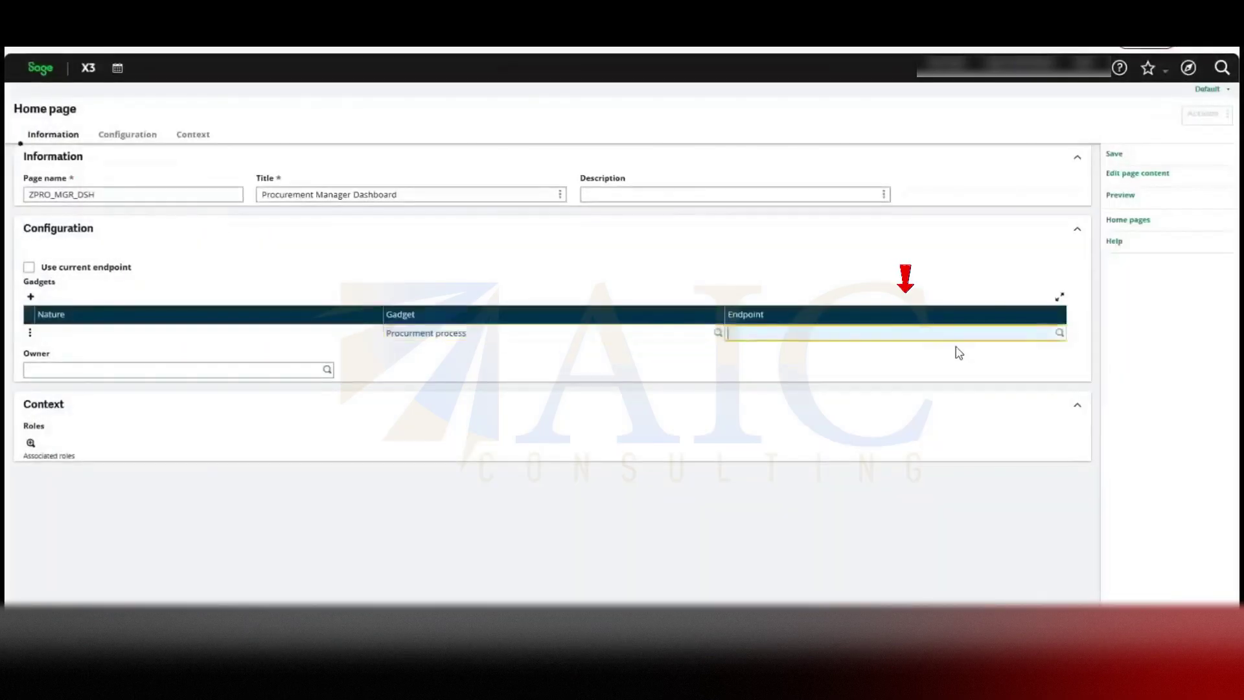
left_click(1058, 333)
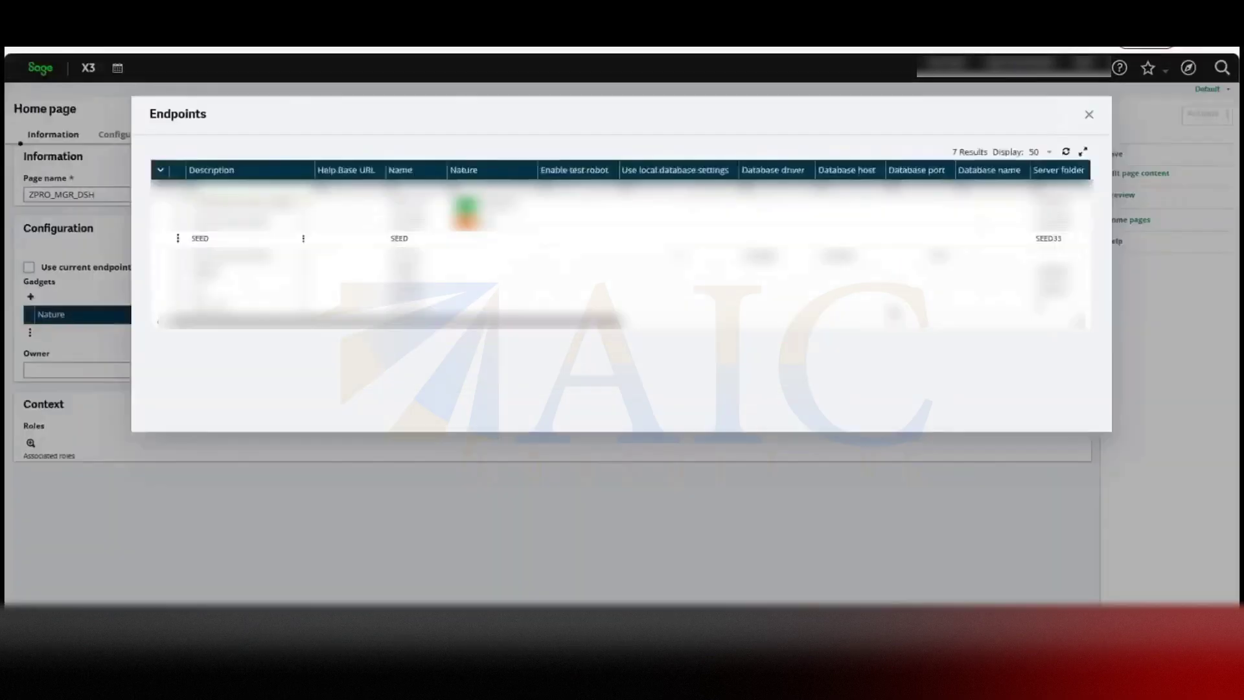
left_click(396, 239)
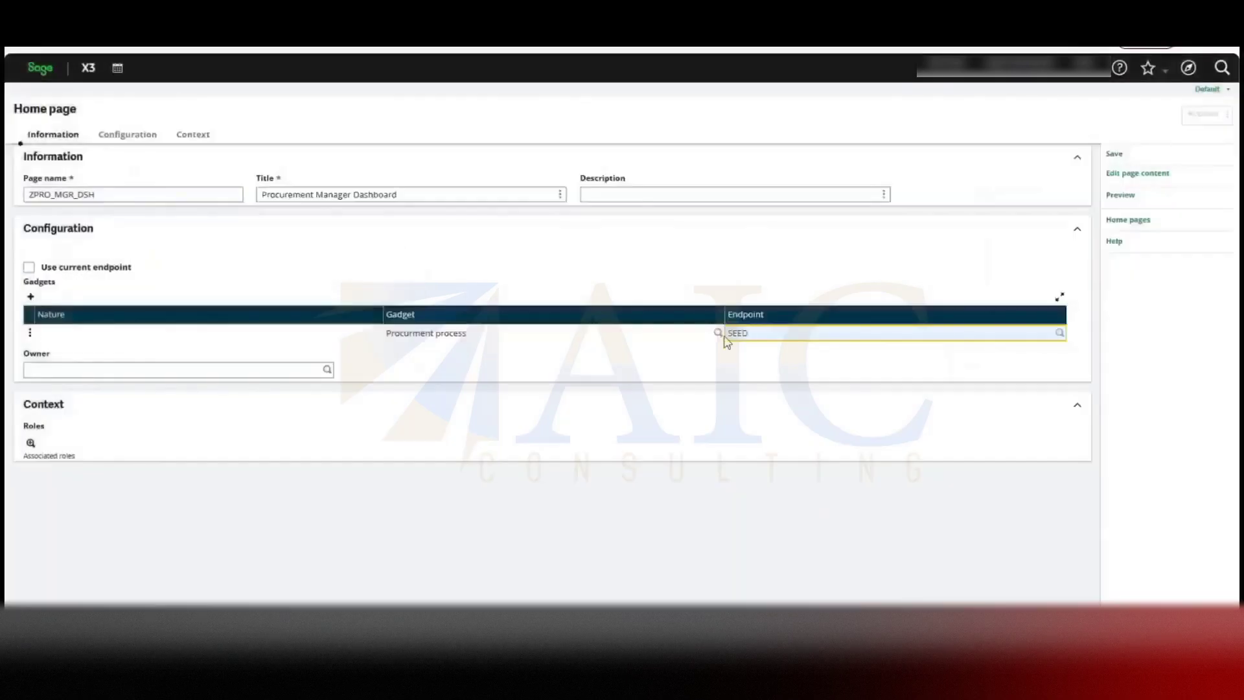
Save the Procurement Manager Dashboard home page and open its preview
left_click(1150, 157)
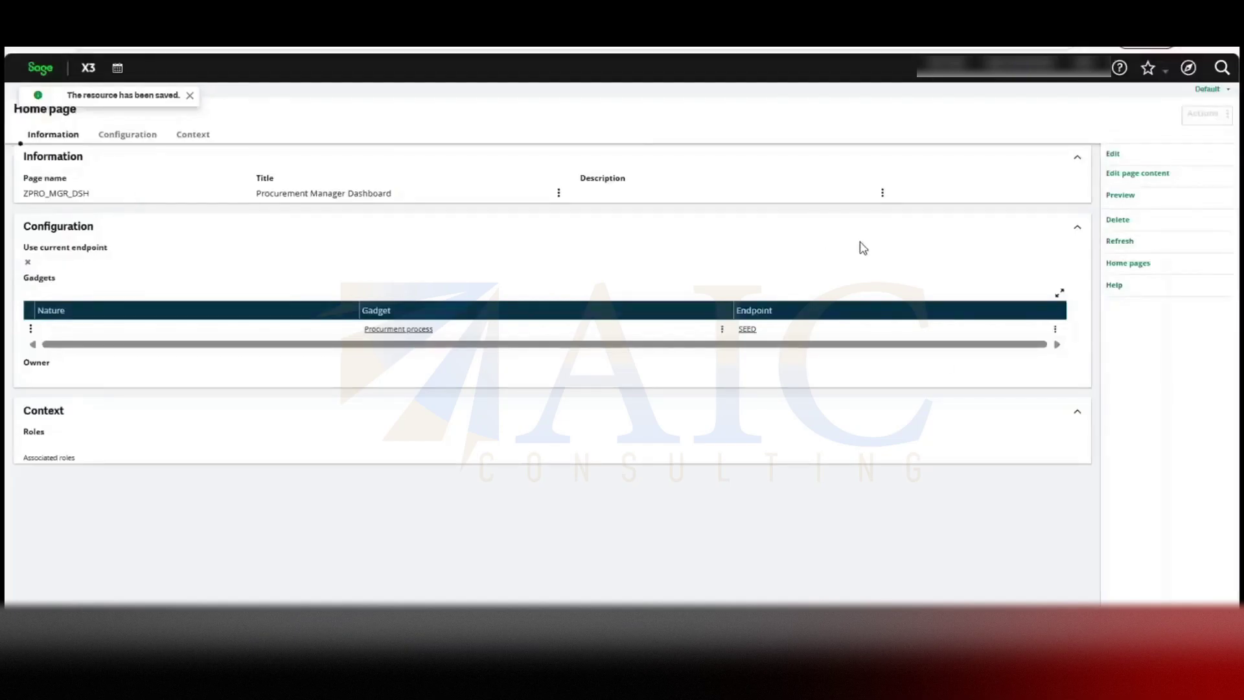
left_click(1131, 198)
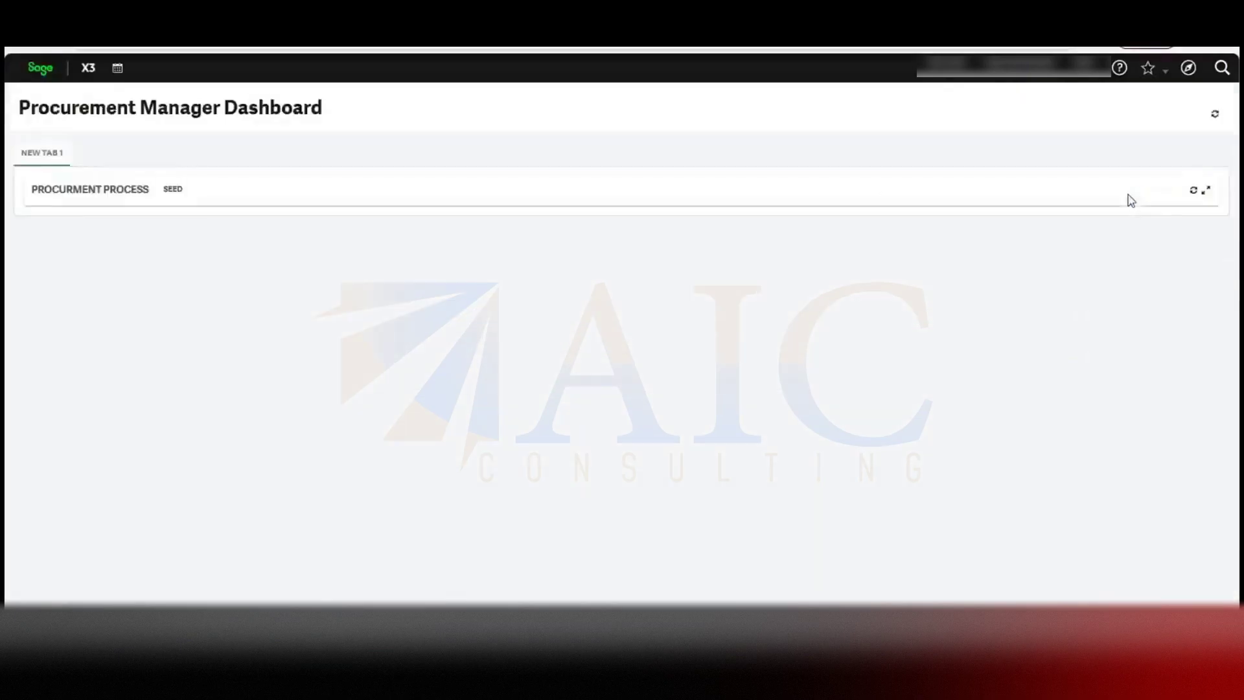